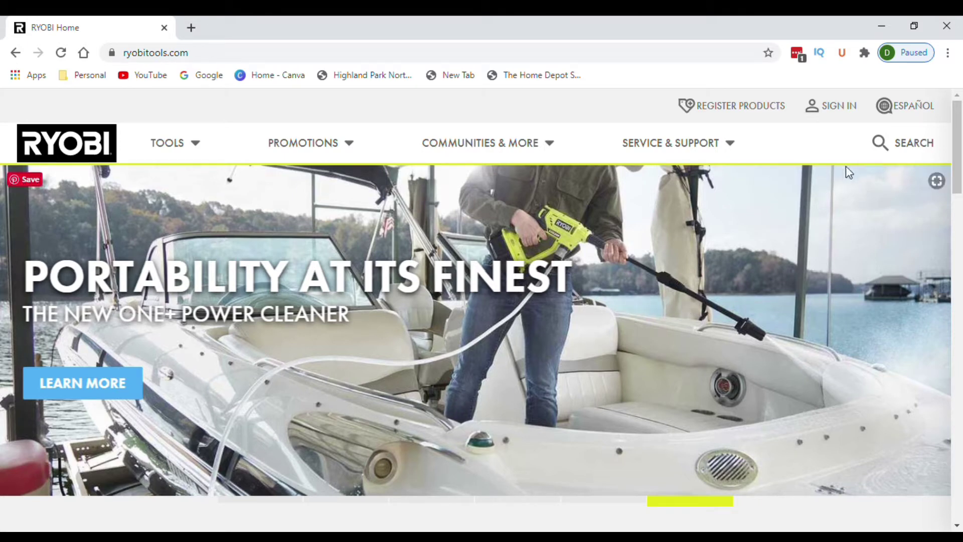
# Step: Open the sign-in dialog and switch to the new-account registration form
pyautogui.click(850, 109)
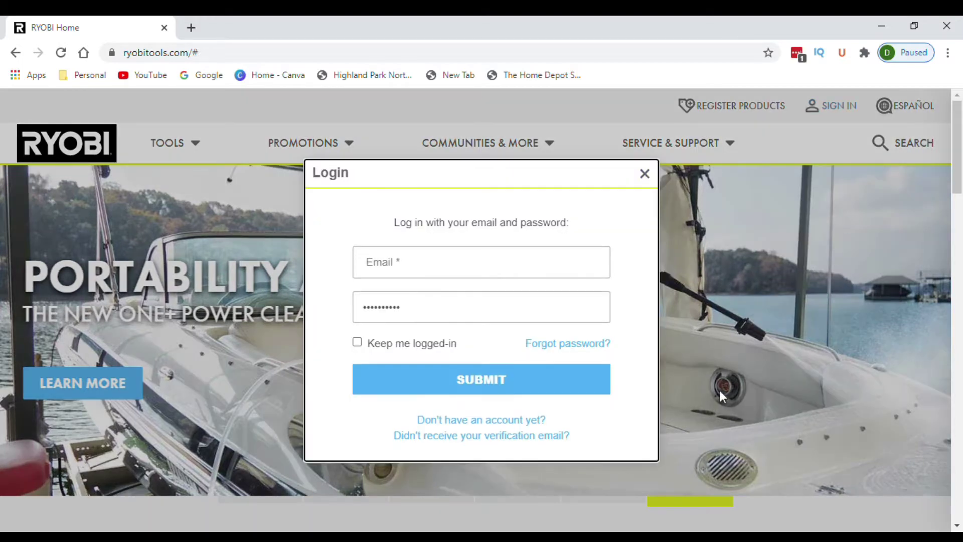
pyautogui.click(504, 422)
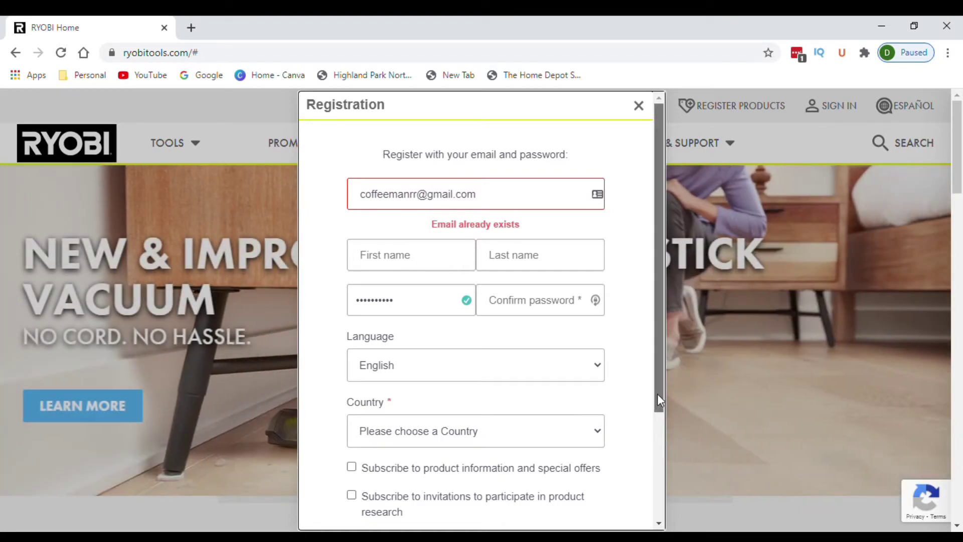
pyautogui.moveTo(657, 395); pyautogui.dragTo(658, 498)
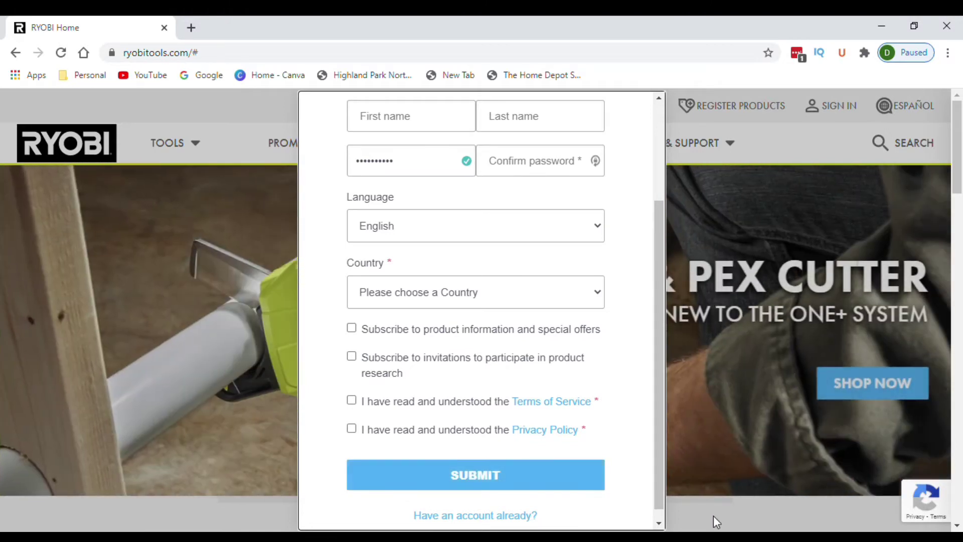
pyautogui.scroll(-1, 658, 496)
# Step: Return to the login dialog and submit the autofilled saved email and password from Register Products
pyautogui.click(533, 508)
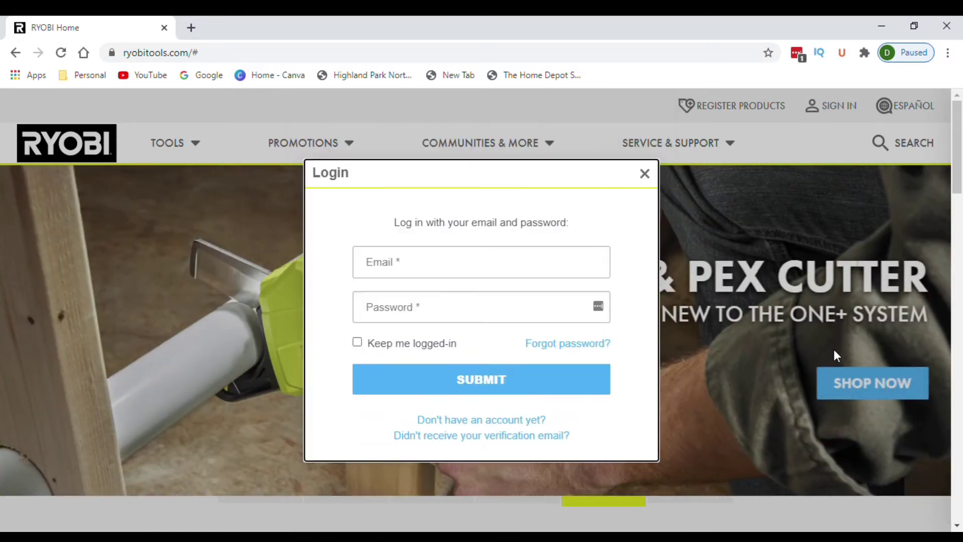
pyautogui.click(720, 211)
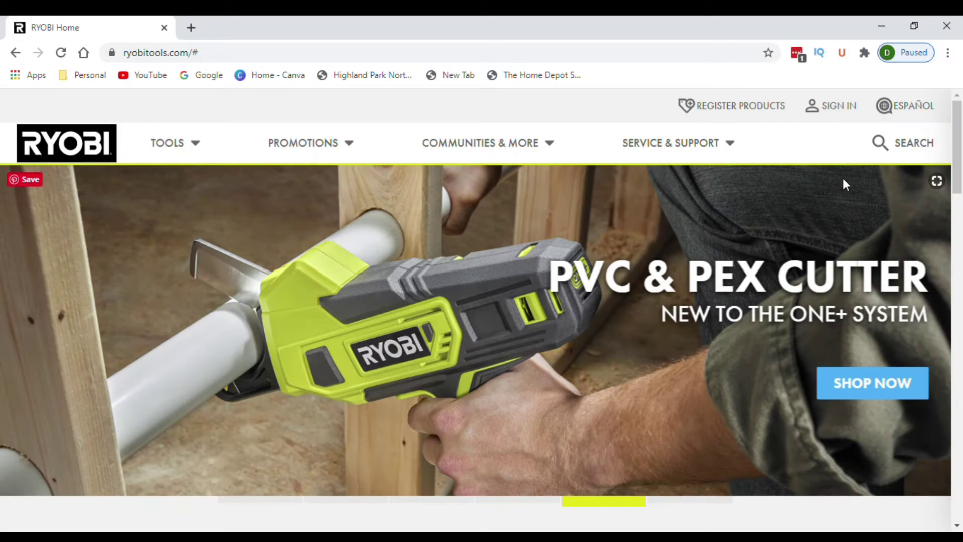
pyautogui.click(849, 110)
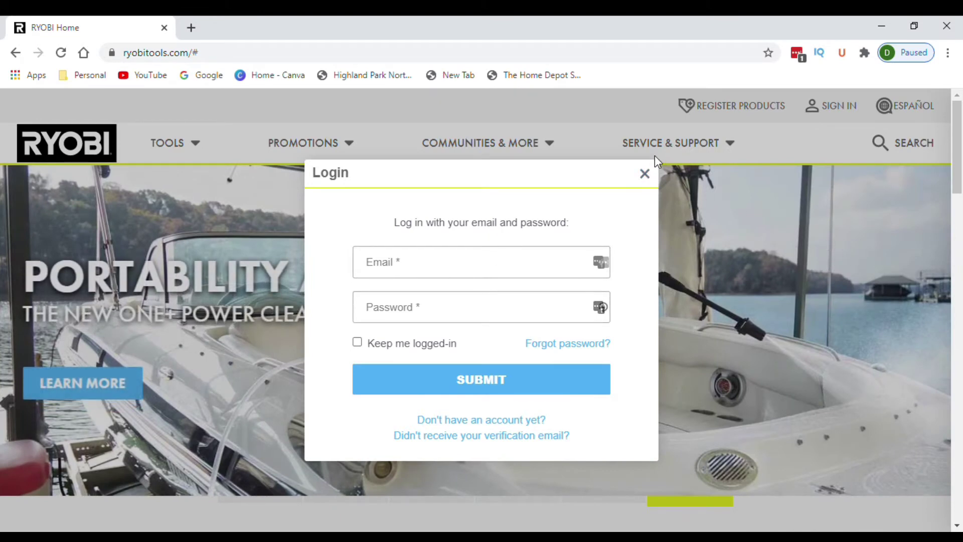
pyautogui.click(645, 175)
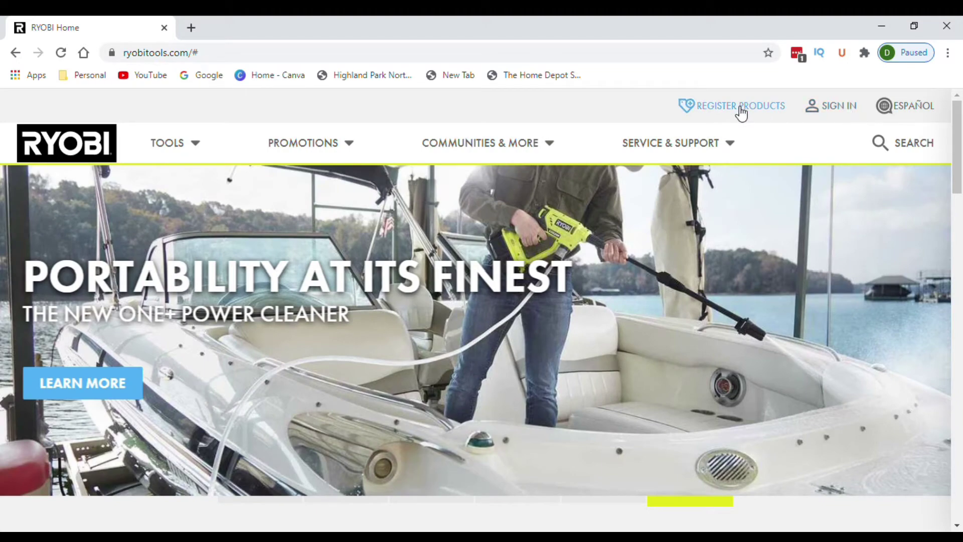
pyautogui.click(718, 107)
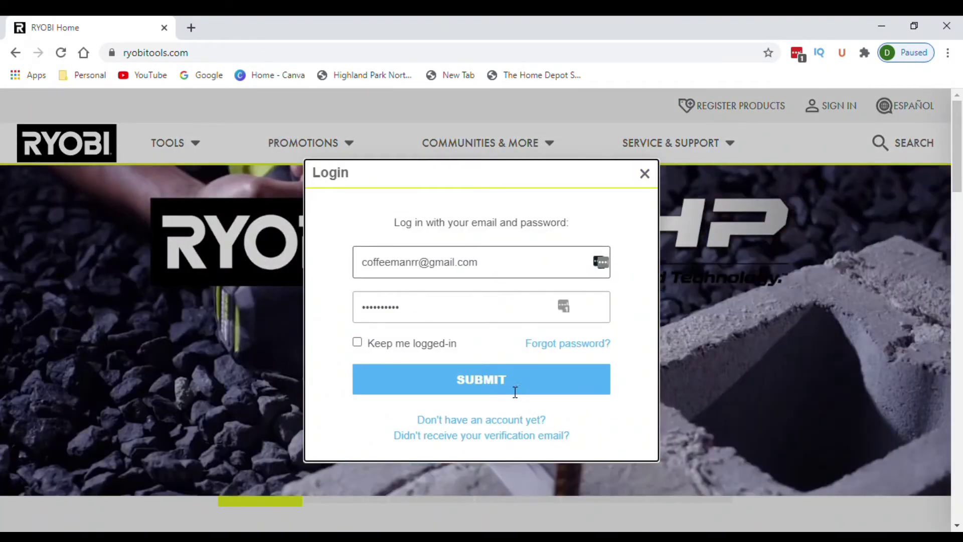
pyautogui.click(511, 393)
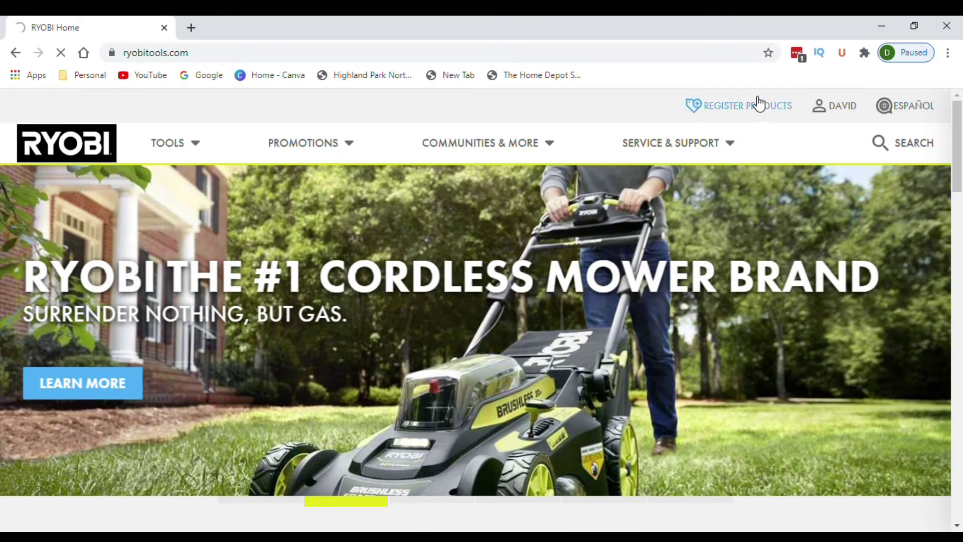
# Step: Open the account's Register Products page and look up model number P190
pyautogui.click(750, 106)
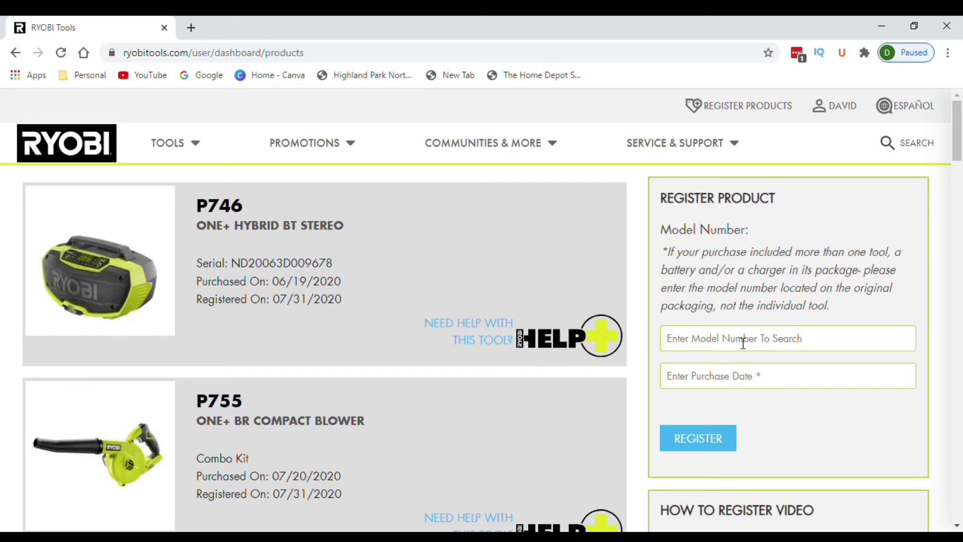
pyautogui.write('P1')
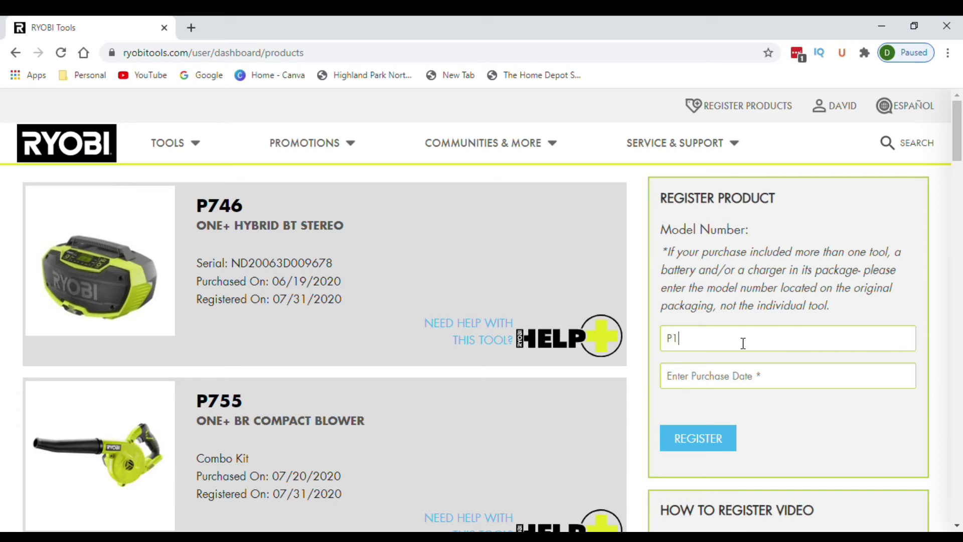
pyautogui.write('90')
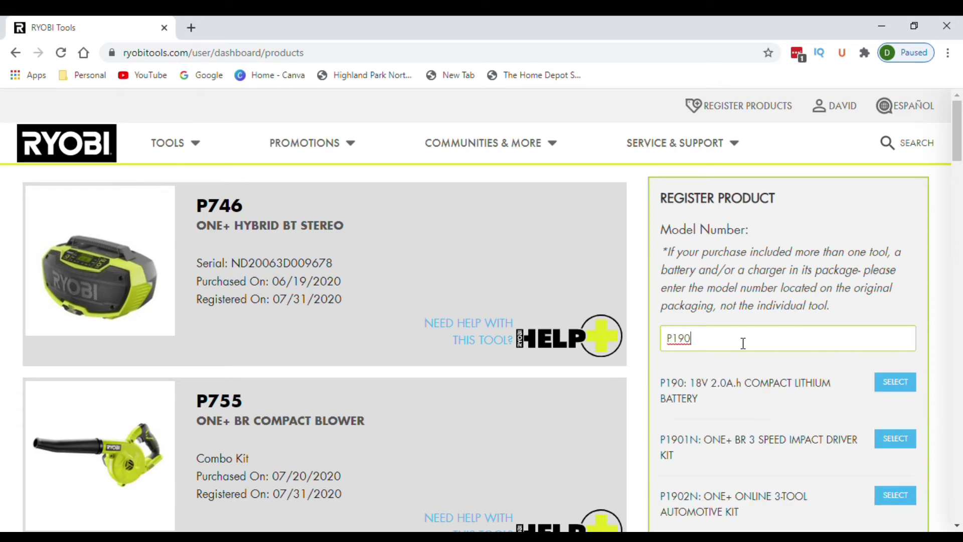
pyautogui.scroll(-1, 802, 417)
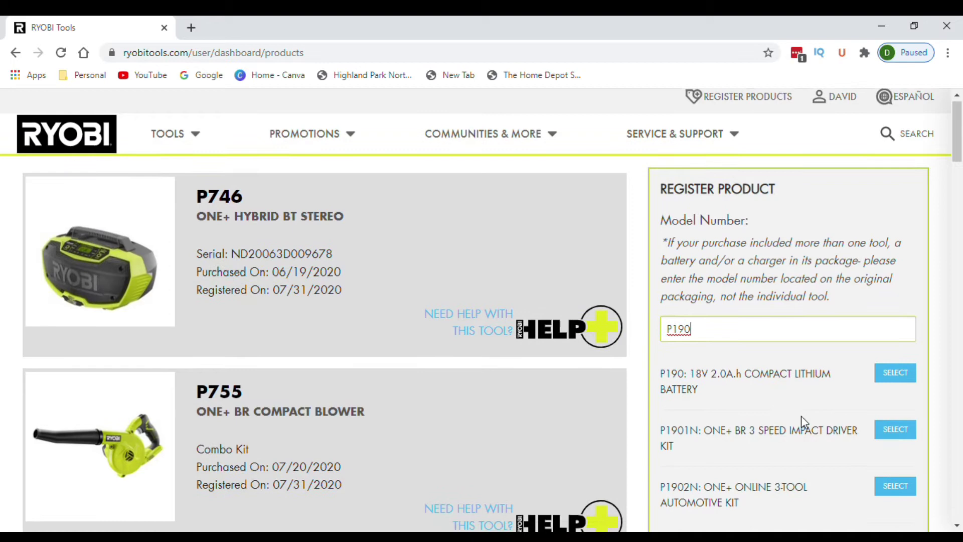
pyautogui.scroll(-1, 801, 416)
pyautogui.scroll(-2, 801, 416)
pyautogui.scroll(-1, 802, 421)
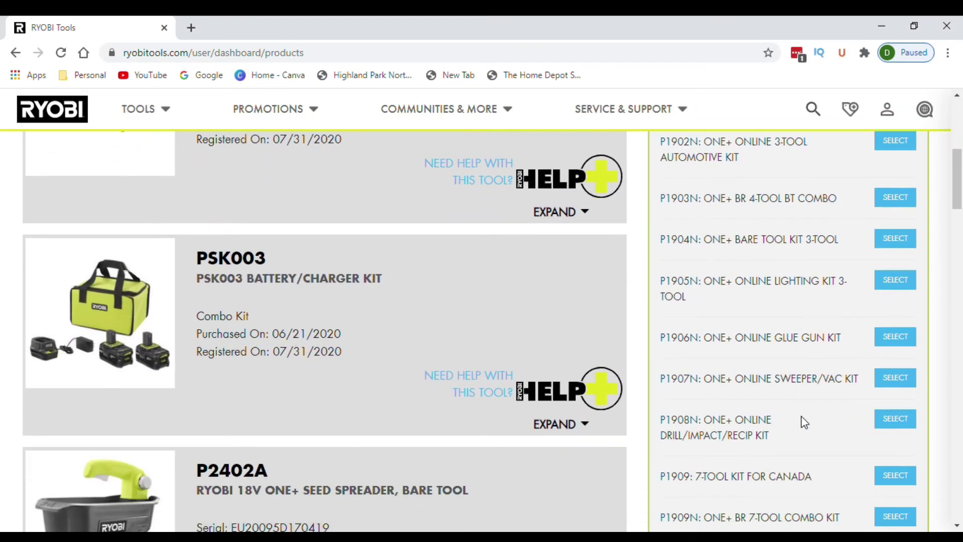
pyautogui.scroll(3, 801, 421)
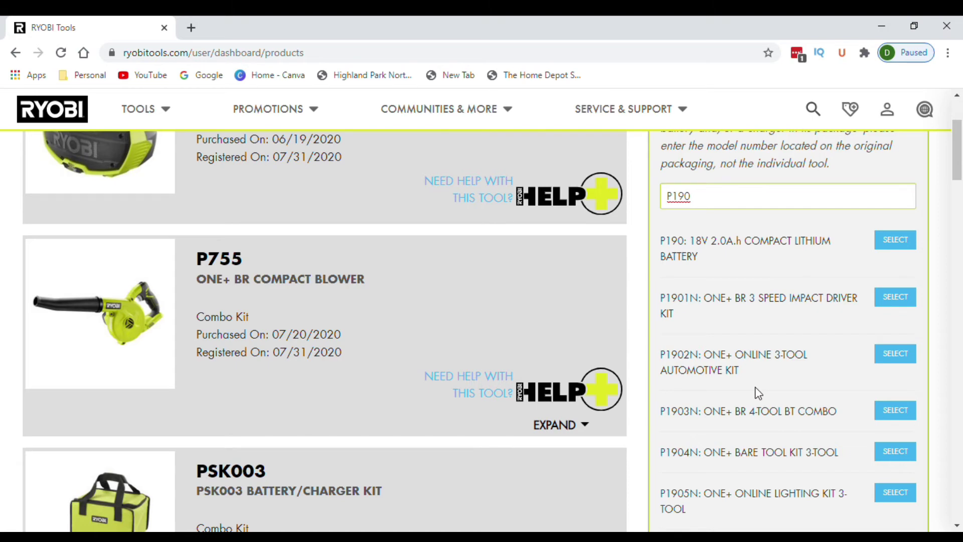
pyautogui.scroll(-1, 756, 393)
pyautogui.scroll(2, 756, 393)
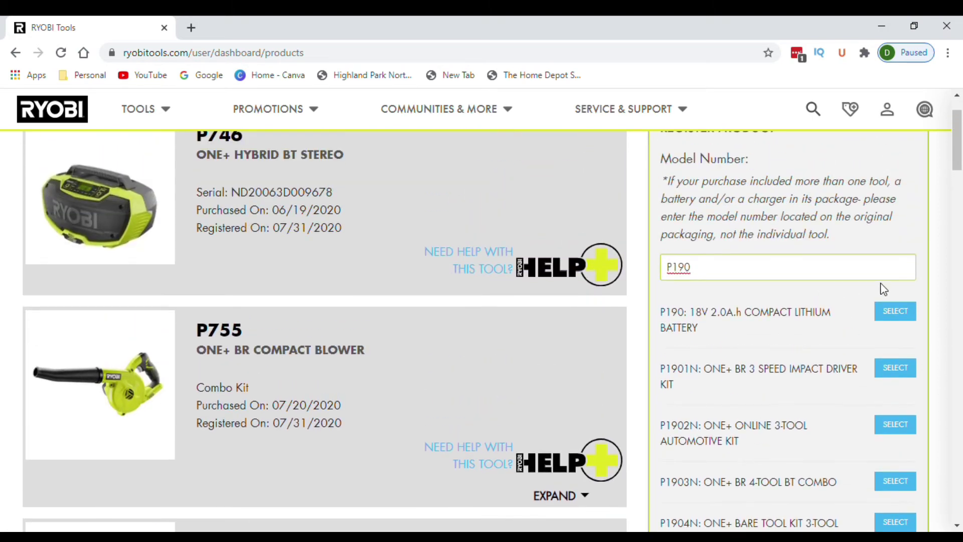
# Step: Select the P190 battery, paste serial EU20095D170419, and set purchase date July 28, 2020
pyautogui.click(892, 321)
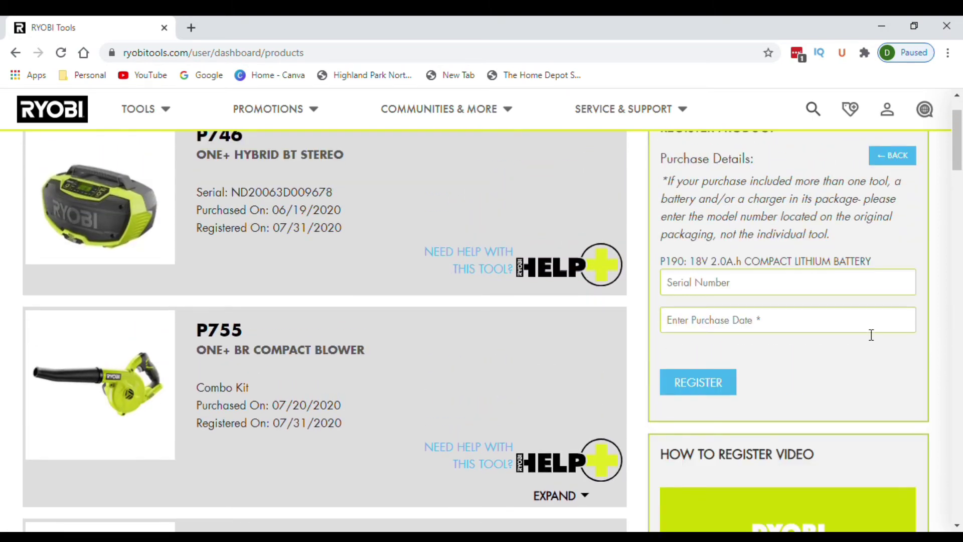
pyautogui.click(700, 289)
pyautogui.hotkey('ctrl', 'v')
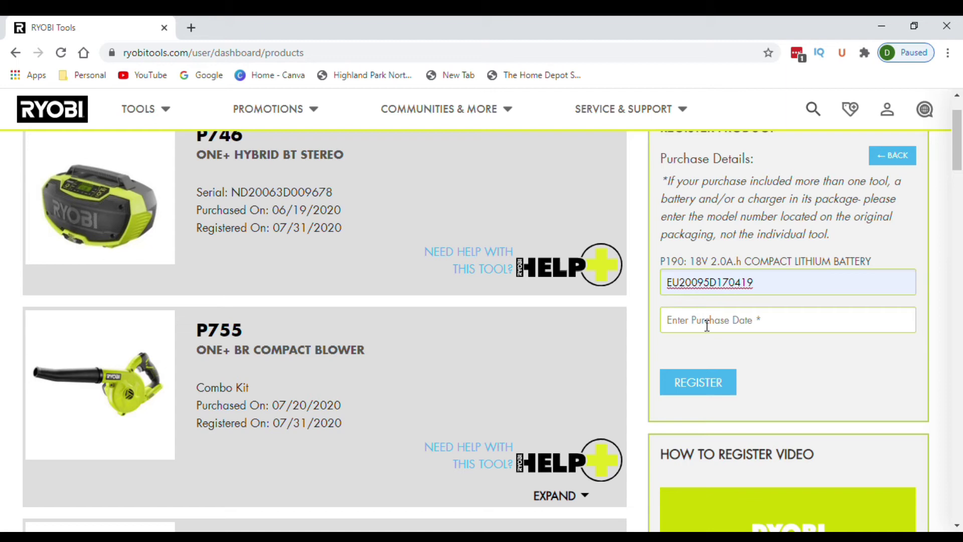
pyautogui.click(707, 324)
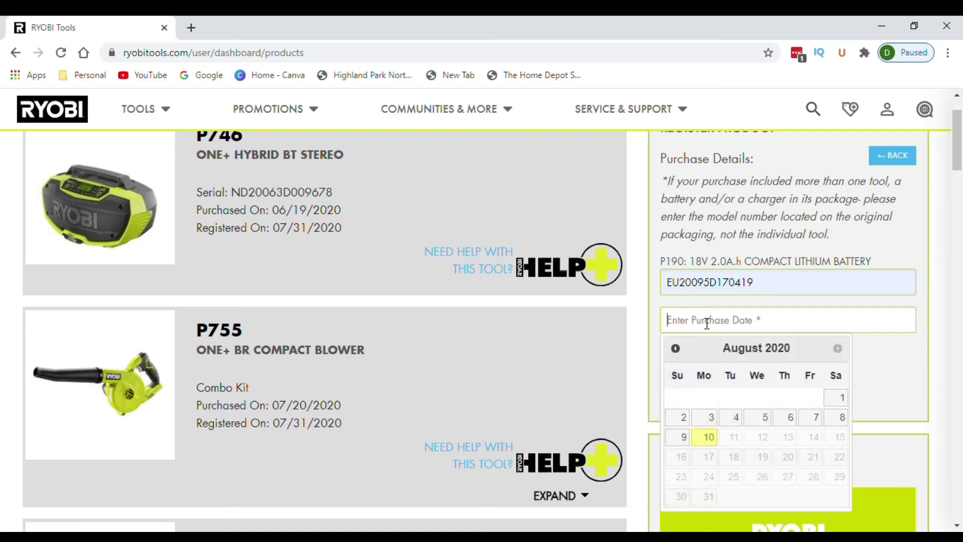
pyautogui.write('2020-07-20')
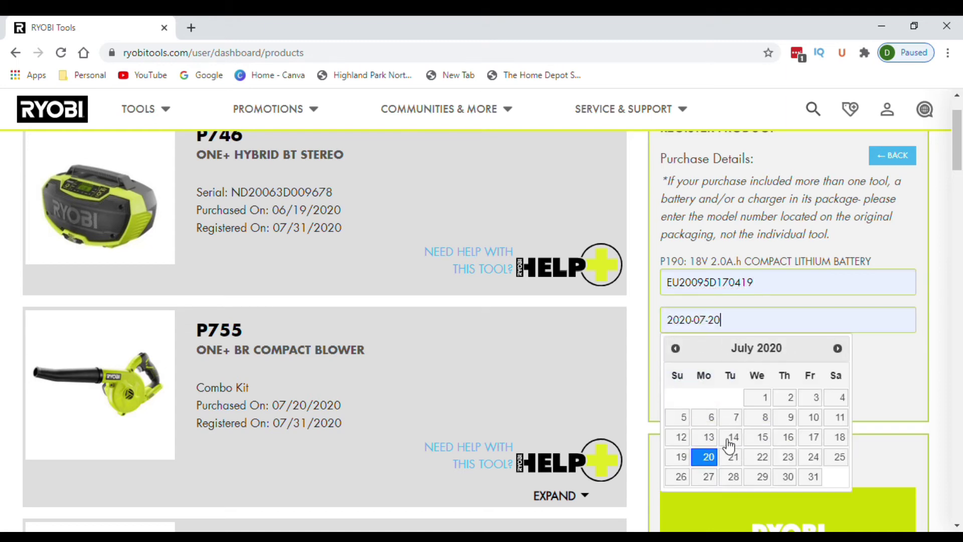
pyautogui.click(733, 476)
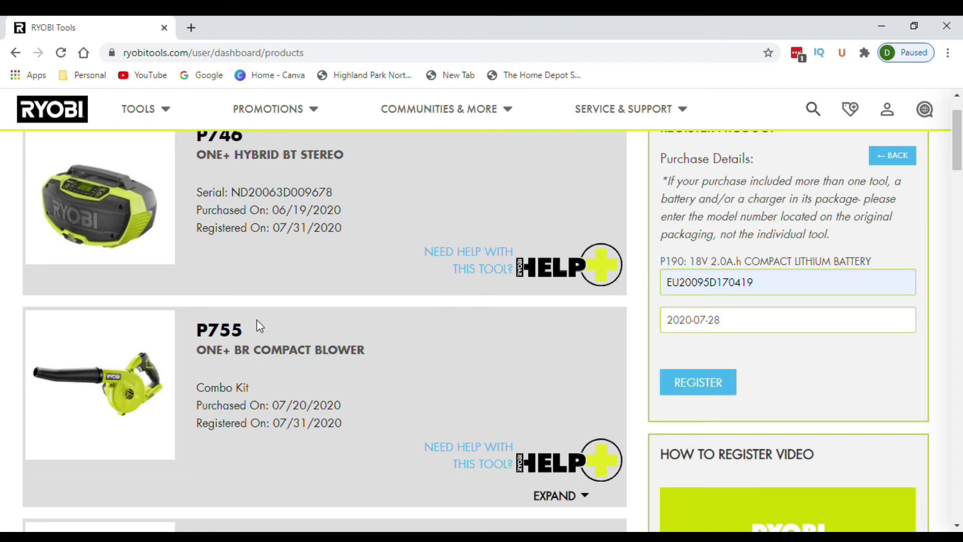
pyautogui.scroll(2, 258, 325)
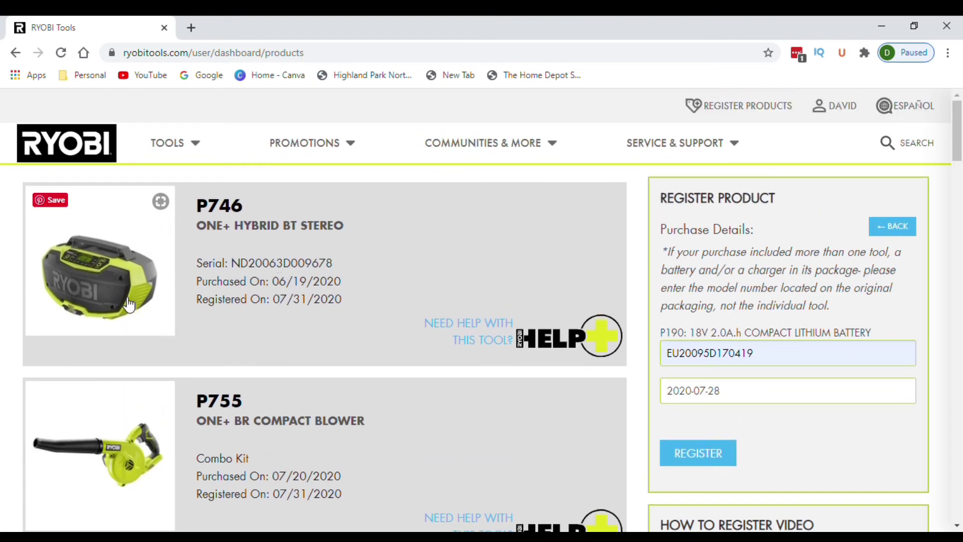
pyautogui.scroll(-2, 470, 411)
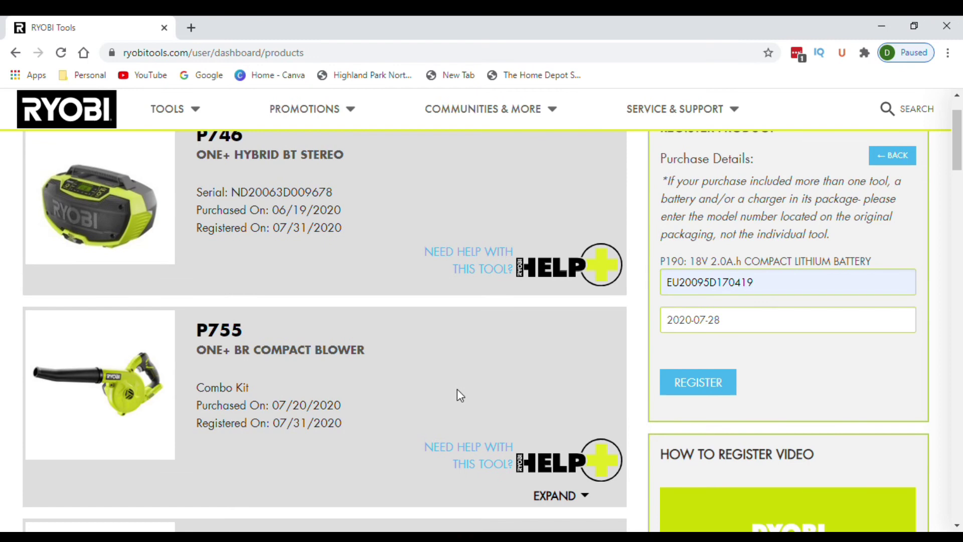
pyautogui.scroll(-2, 457, 388)
pyautogui.scroll(-3, 414, 384)
pyautogui.scroll(-1, 413, 382)
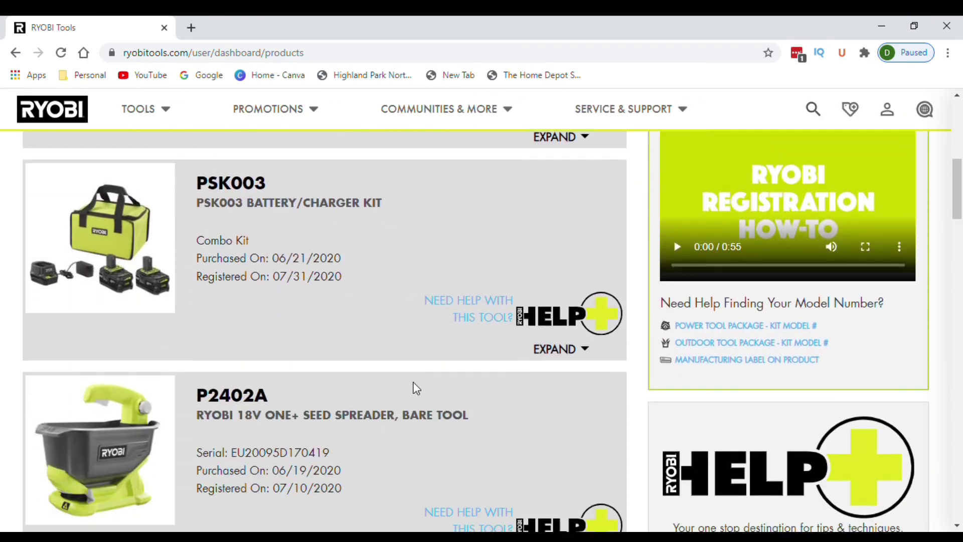
pyautogui.scroll(-2, 414, 385)
pyautogui.scroll(-1, 412, 389)
pyautogui.scroll(-1, 413, 406)
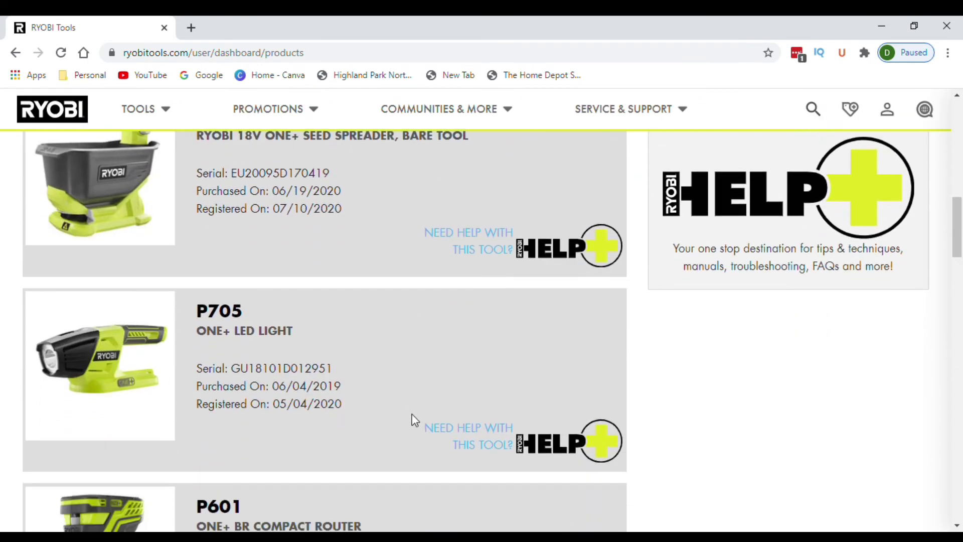
pyautogui.scroll(-1, 413, 419)
pyautogui.scroll(3, 413, 419)
pyautogui.scroll(2, 413, 419)
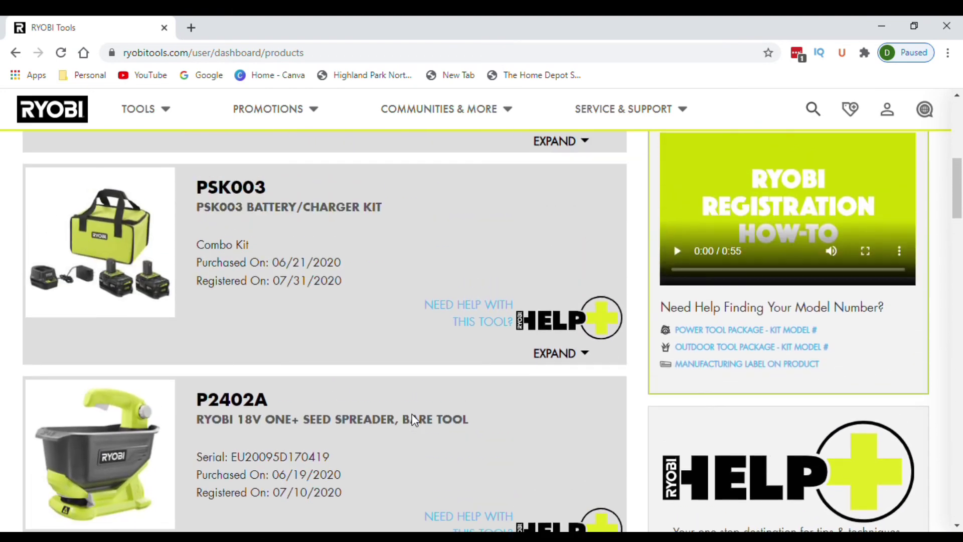
pyautogui.scroll(2, 413, 419)
pyautogui.scroll(3, 412, 419)
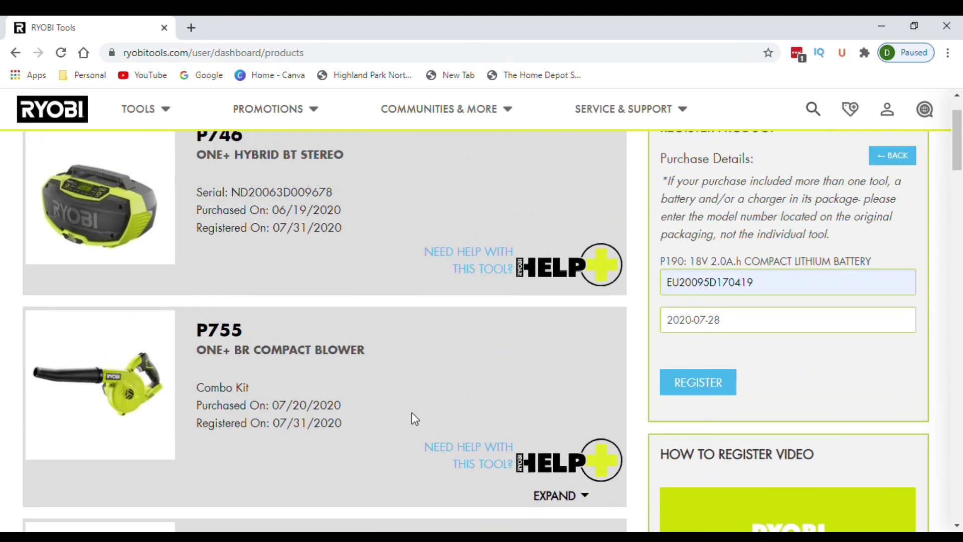
pyautogui.scroll(1, 412, 418)
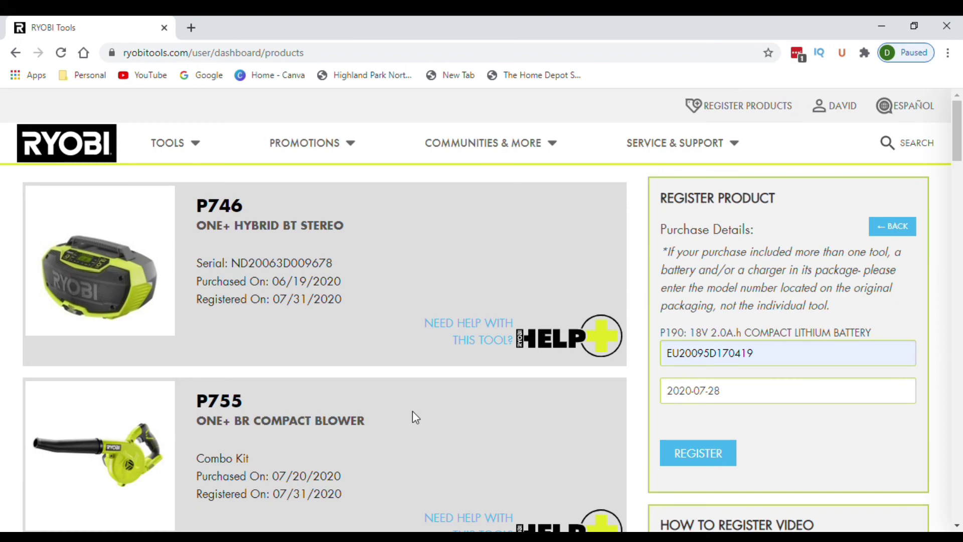